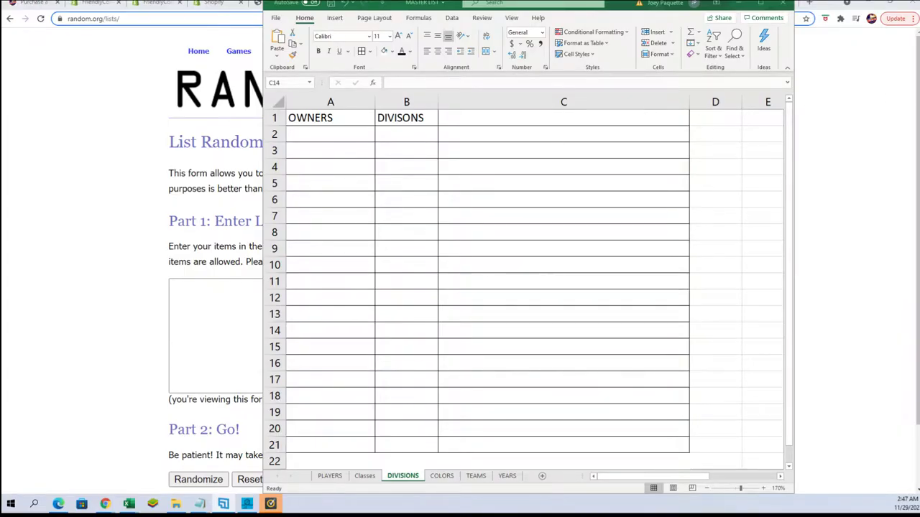
Step: Copy the block of owner names from the Notepad notes, then return to the List Randomizer page
click(223, 503)
drag(579, 112, 473, 34)
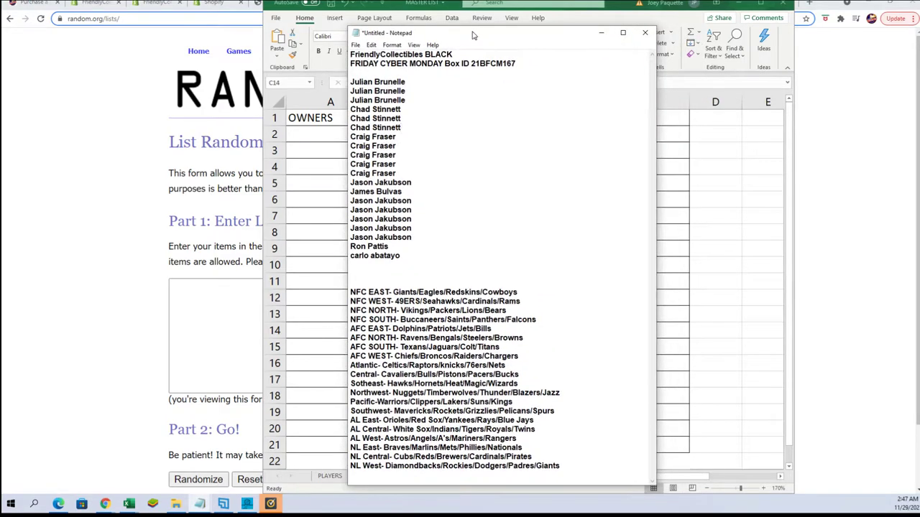
mouse_move(408, 255)
mouse_down()
mouse_move(345, 115)
mouse_move(316, 94)
mouse_move(319, 85)
mouse_up()
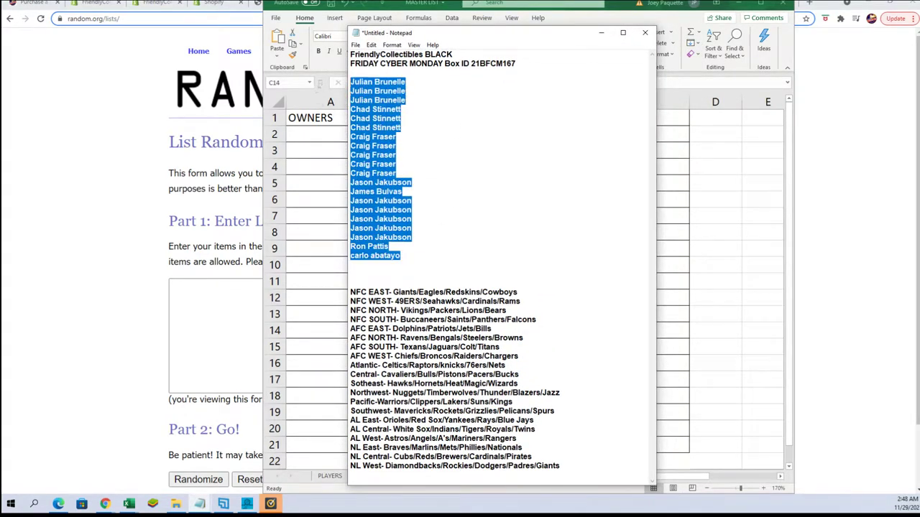
right_click(372, 124)
click(406, 158)
right_click(394, 215)
click(408, 244)
right_click(363, 200)
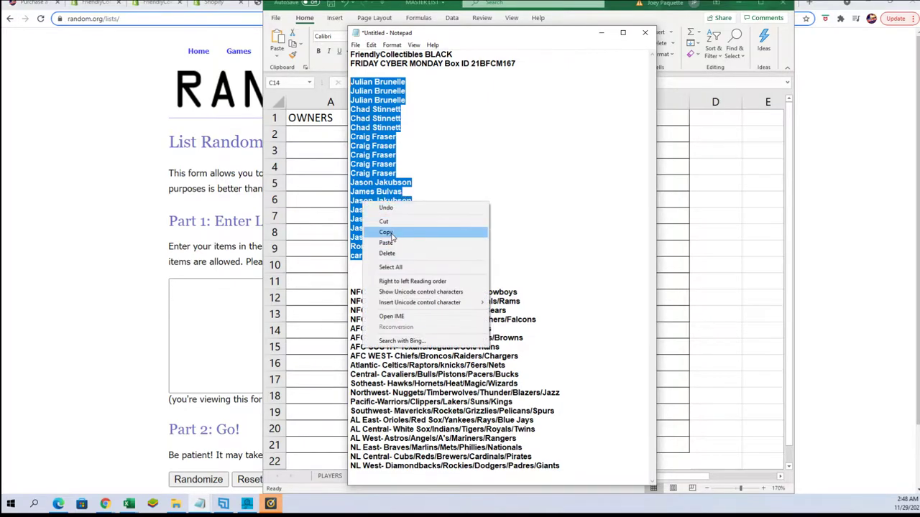
click(394, 236)
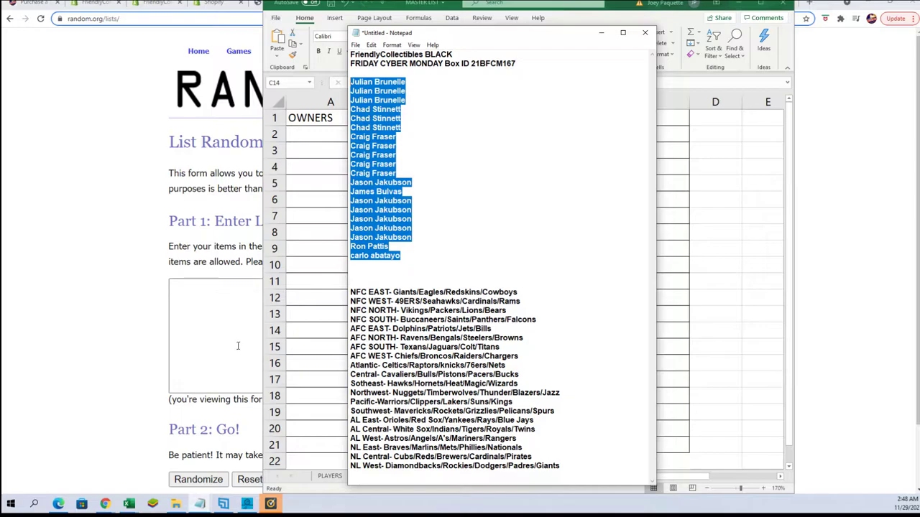
click(181, 289)
Step: Paste the 20 owner names into the List Randomizer box and randomize them
right_click(181, 289)
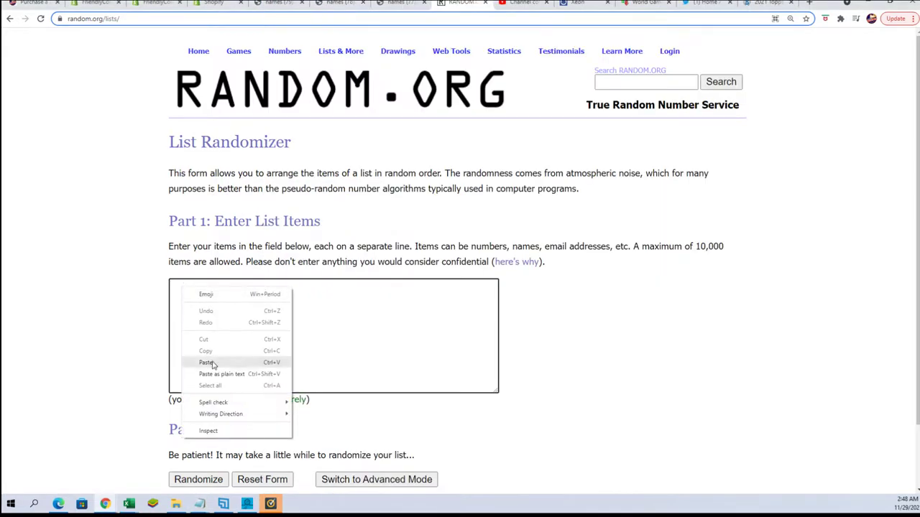
click(208, 360)
scroll(617, 327, down, 1)
click(197, 407)
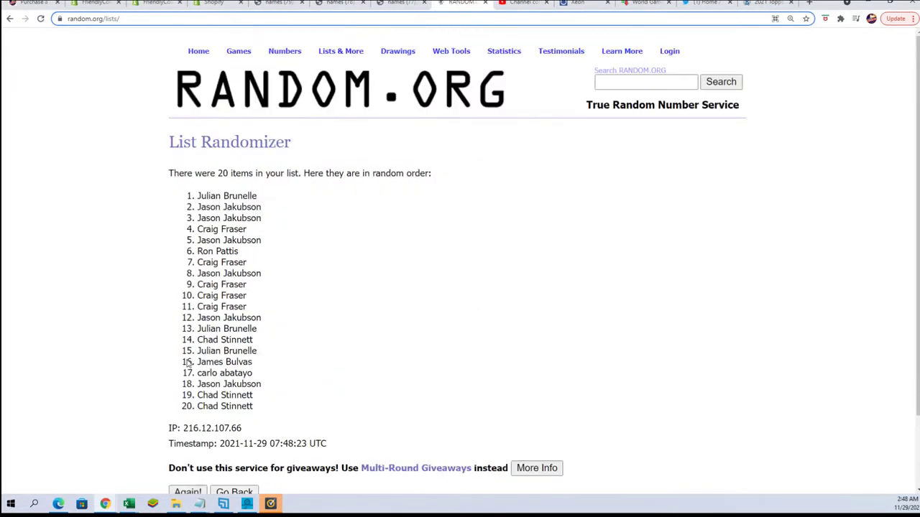
Step: Reshuffle the owner names several more times with Again!
scroll(200, 325, down, 1)
scroll(201, 327, down, 1)
click(186, 406)
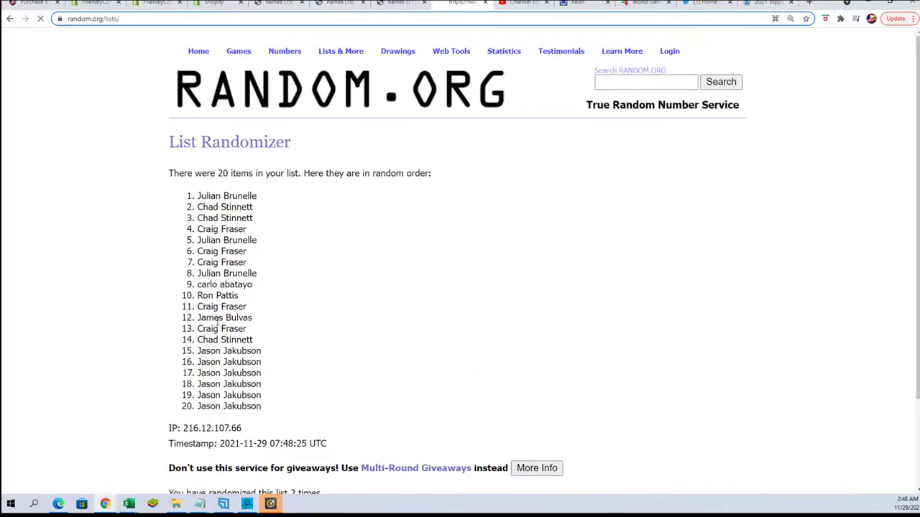
scroll(181, 338, down, 2)
click(185, 407)
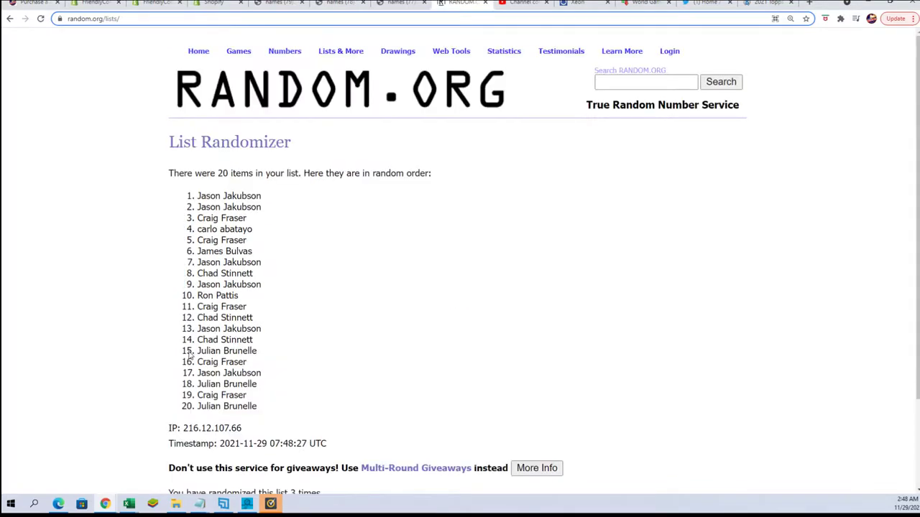
scroll(162, 357, down, 2)
click(173, 410)
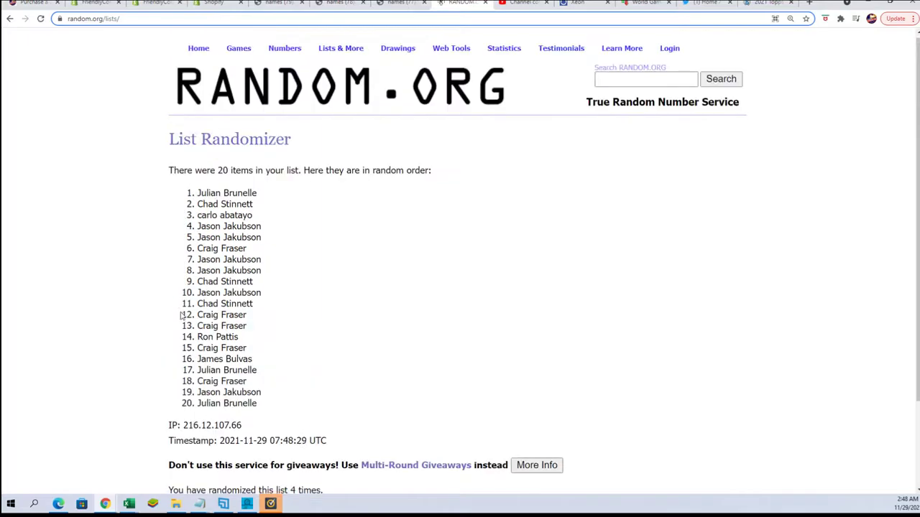
scroll(190, 352, down, 2)
click(186, 409)
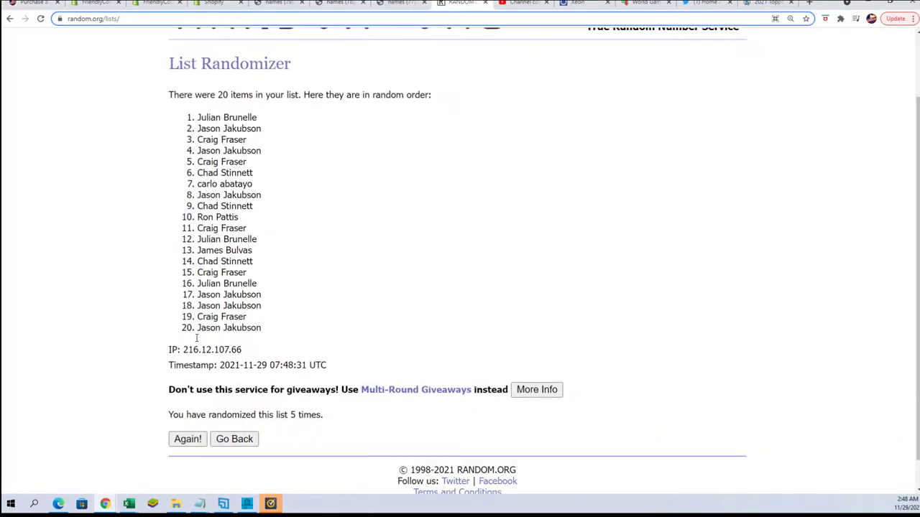
scroll(184, 352, down, 2)
scroll(239, 311, down, 2)
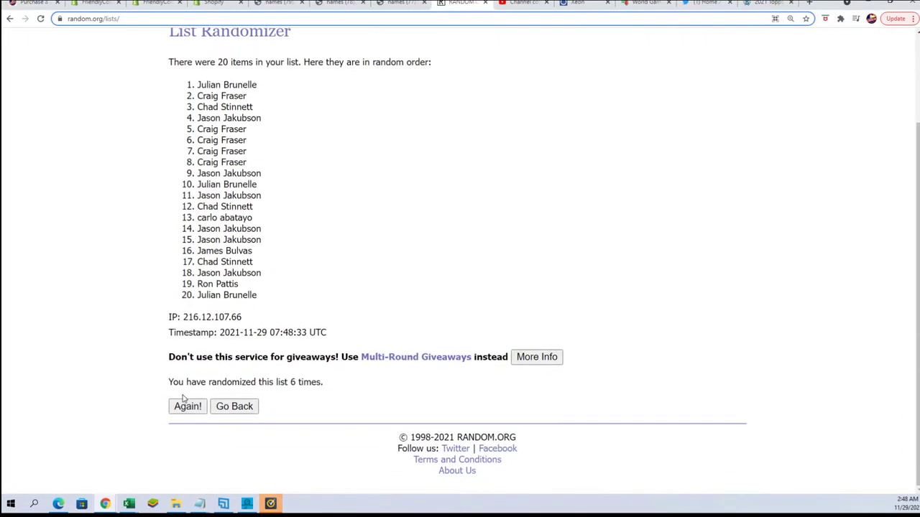
click(187, 407)
scroll(325, 179, down, 2)
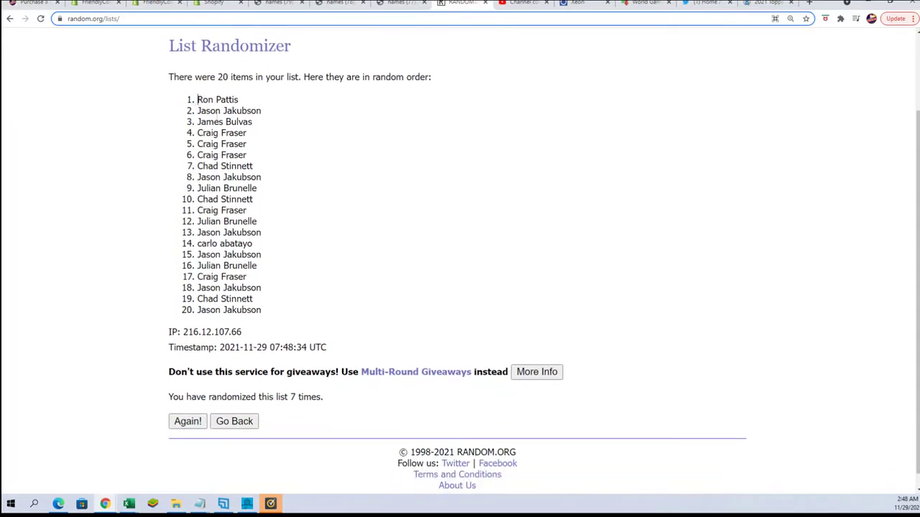
Step: Copy the final randomized list of owner names
drag(196, 100, 264, 311)
right_click(234, 295)
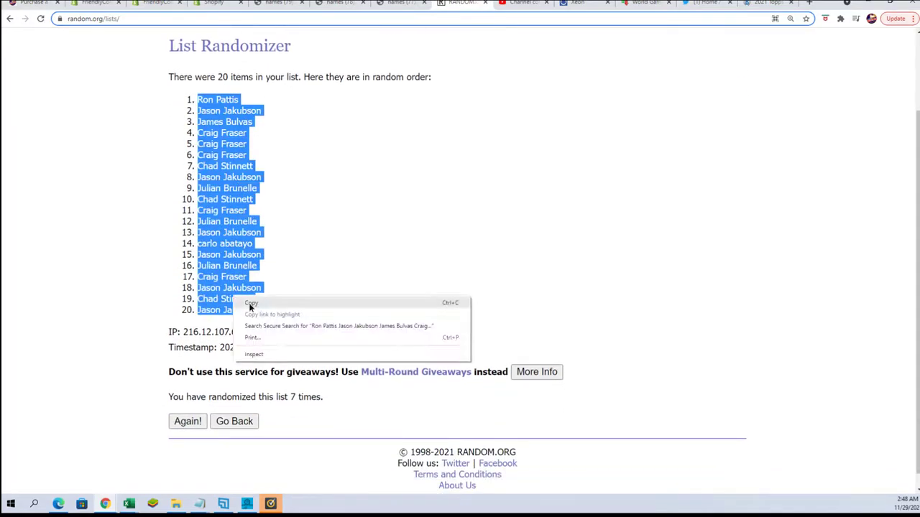
click(252, 304)
Step: Paste the randomized owner names as plain Text into A2:A21 of the DIVISIONS sheet
key(alt+Tab)
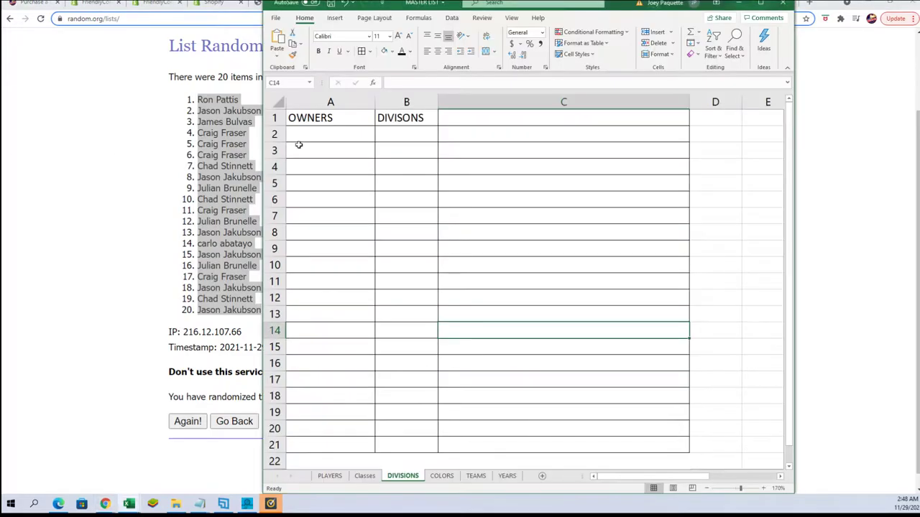
right_click(310, 136)
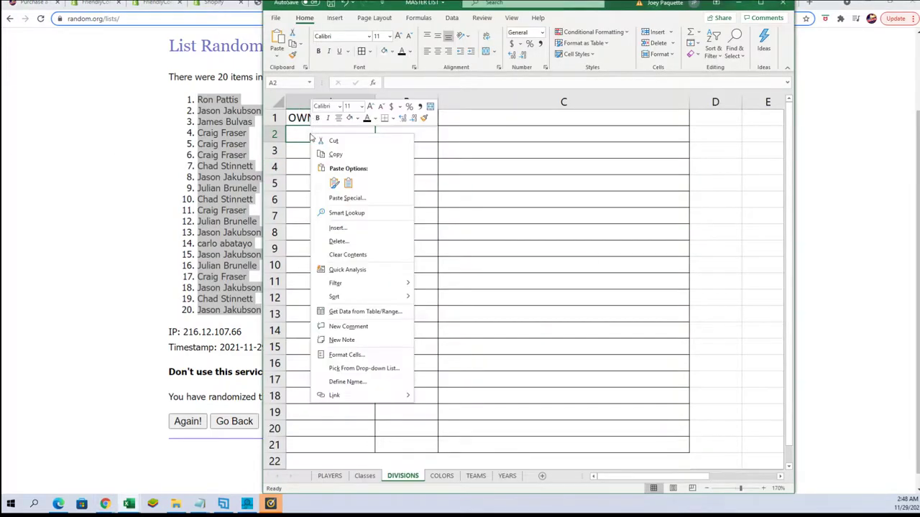
click(347, 197)
click(284, 149)
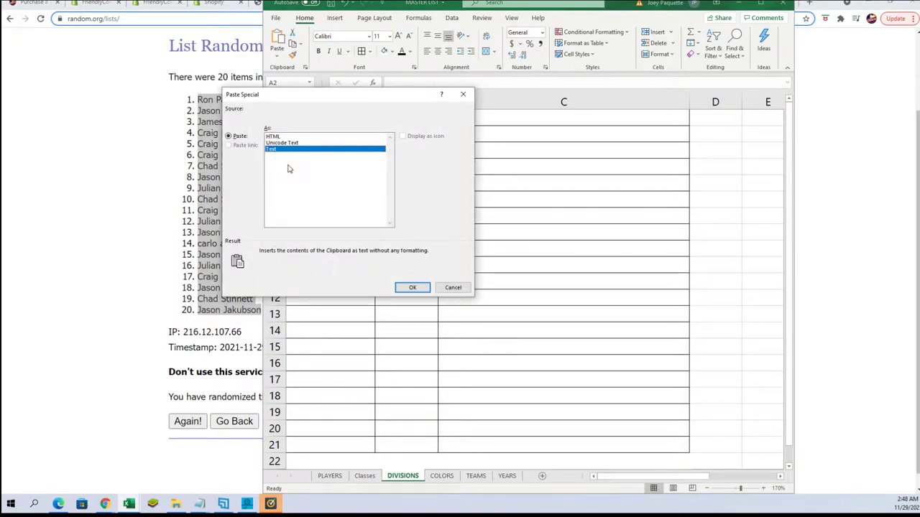
click(412, 286)
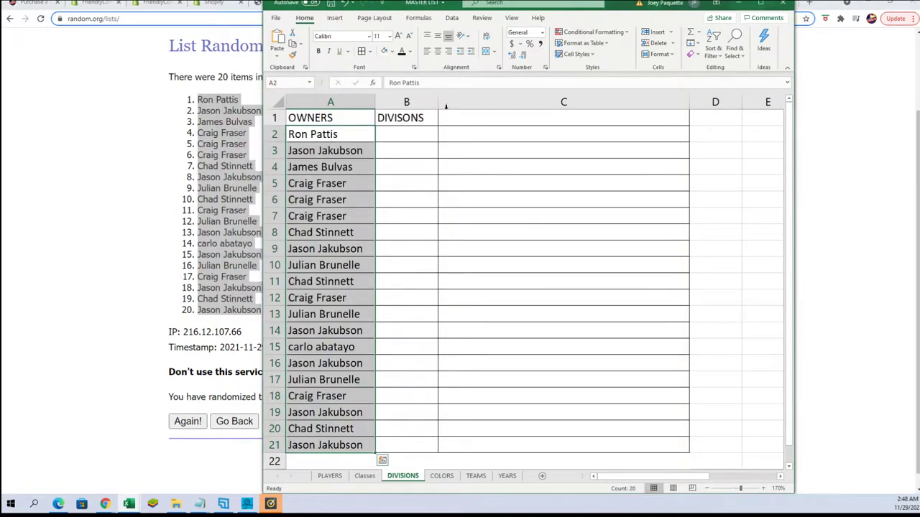
Step: Start a fresh List Randomizer form on RANDOM.ORG
click(164, 150)
scroll(324, 137, up, 3)
mouse_move(340, 50)
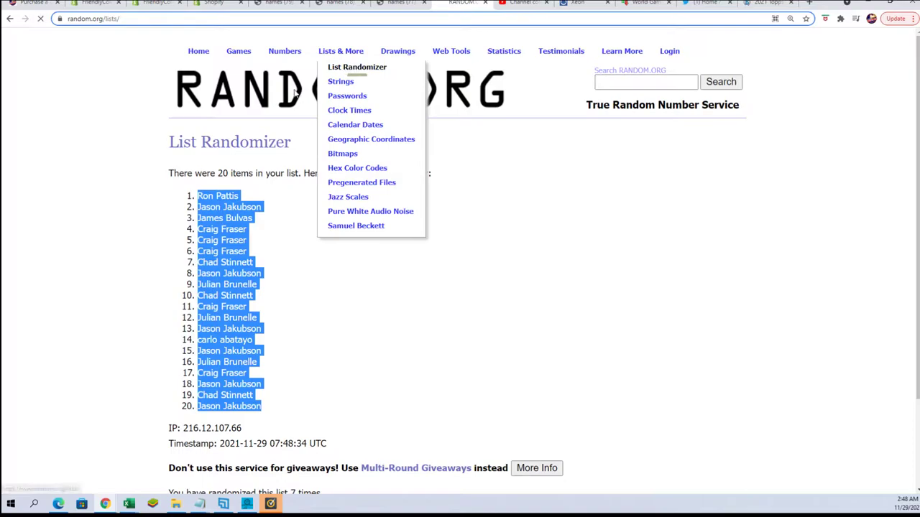
click(355, 64)
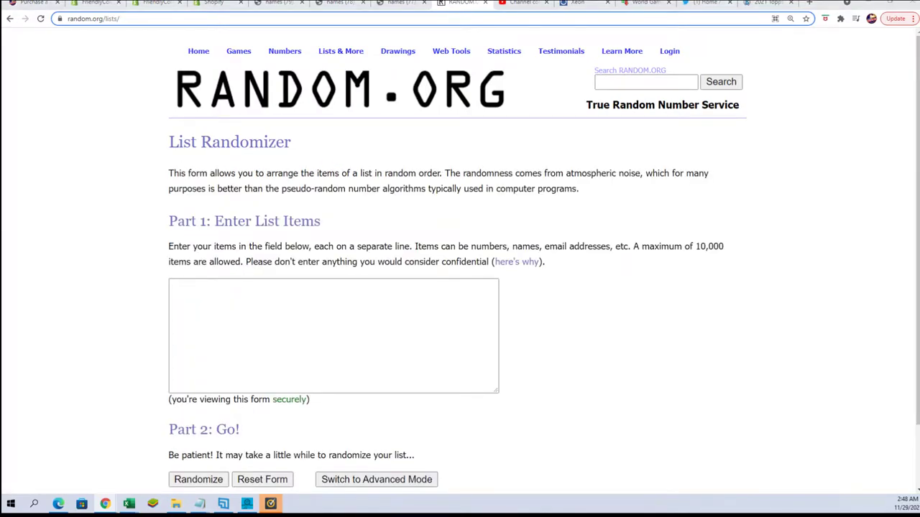
Step: Copy the twenty division-and-team lines from the Notepad notes
key(alt+Tab)
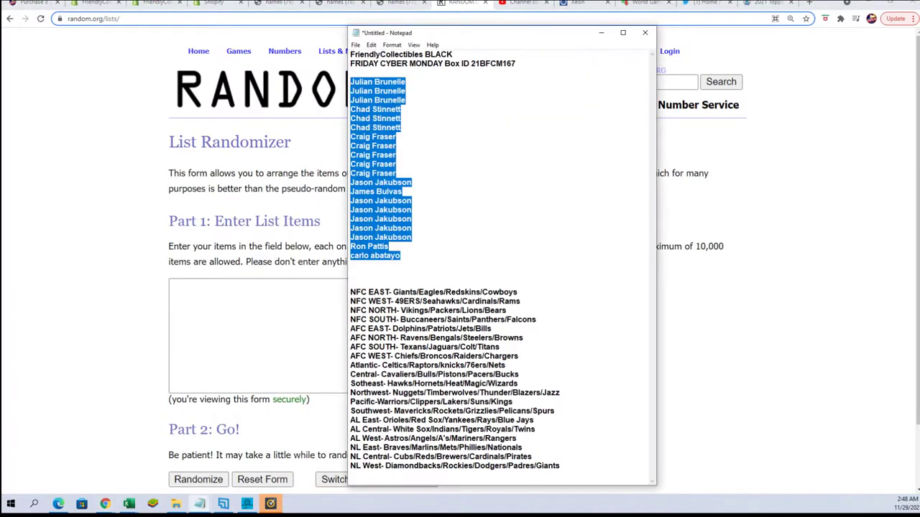
mouse_move(568, 468)
mouse_down()
mouse_move(352, 426)
mouse_move(350, 291)
mouse_up()
right_click(351, 293)
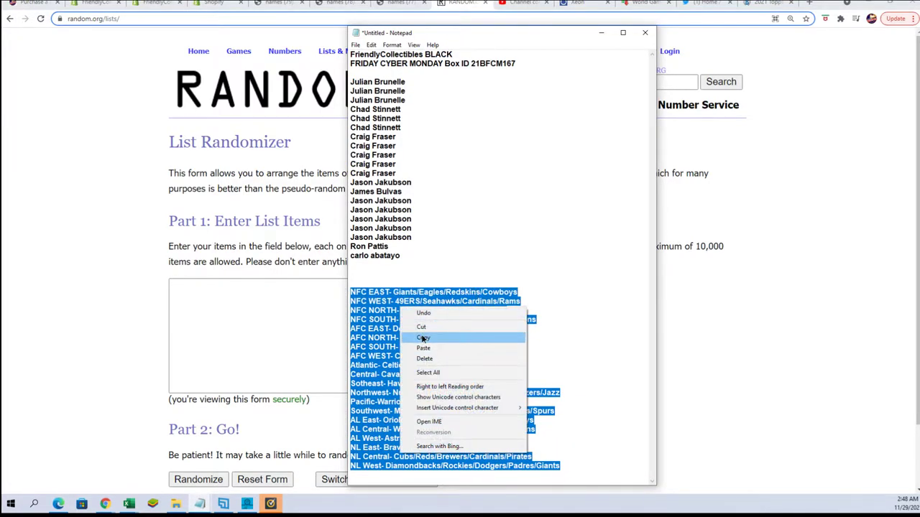
click(424, 337)
click(227, 308)
Step: Paste the division-and-team lines into the list box and randomize them
right_click(227, 308)
click(272, 375)
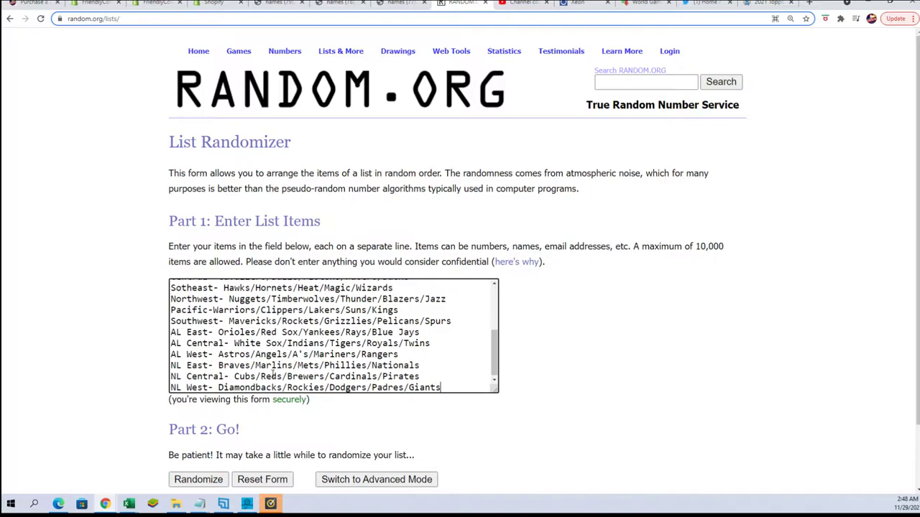
scroll(273, 374, down, 1)
click(188, 406)
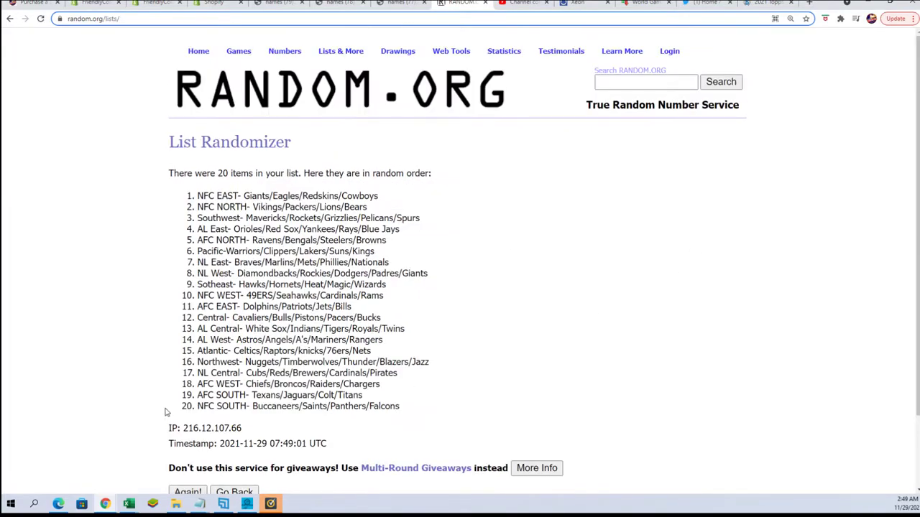
Step: Reshuffle the division list five more times
click(187, 406)
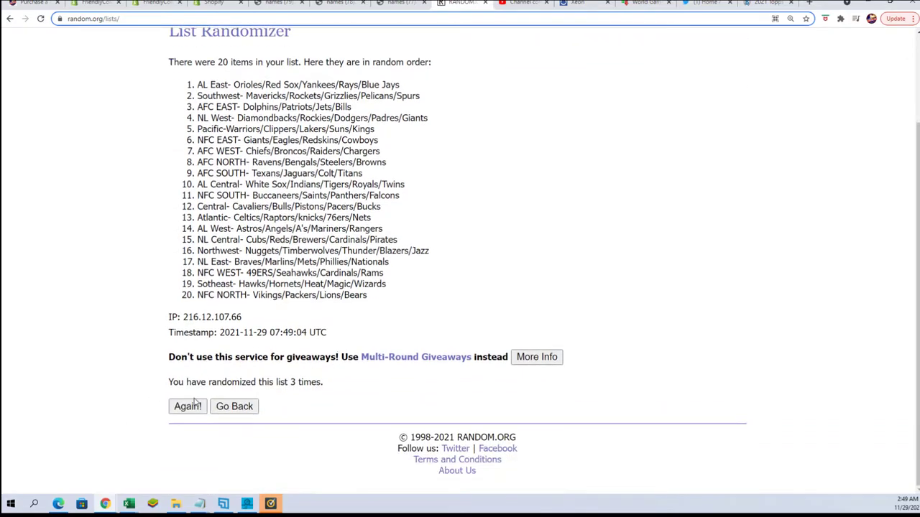
click(194, 402)
click(194, 404)
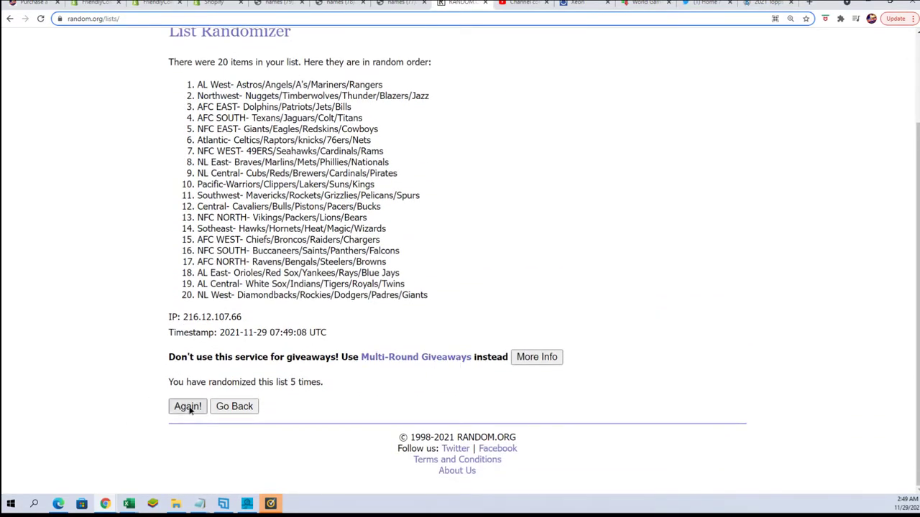
click(191, 410)
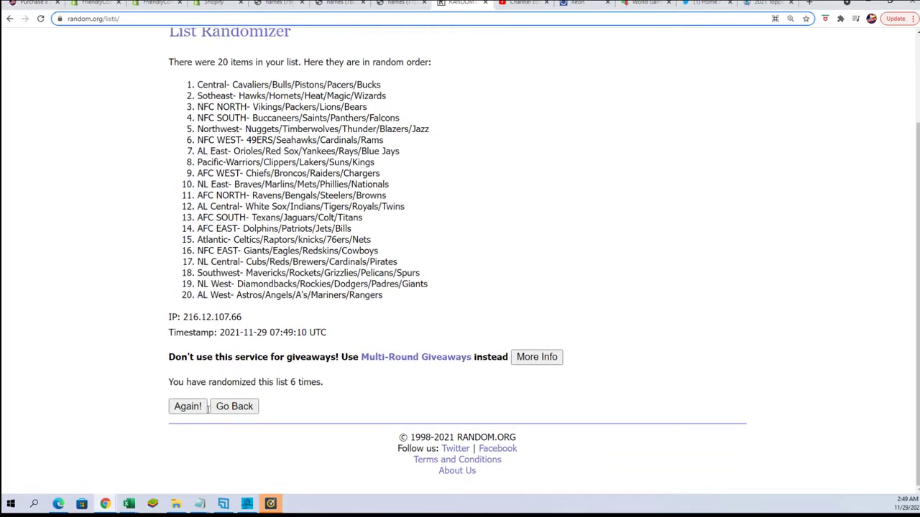
click(187, 407)
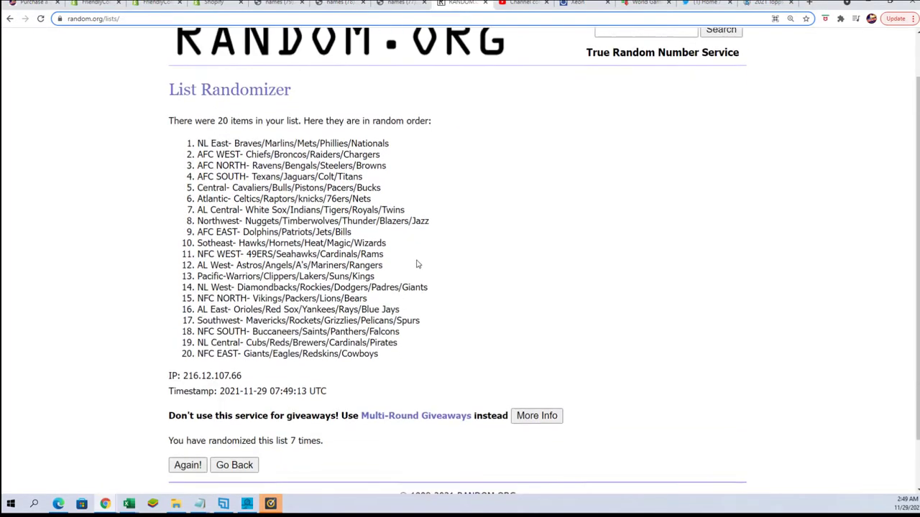
Step: Copy the final shuffled division-and-team list
scroll(416, 265, down, 1)
mouse_move(184, 99)
mouse_down()
mouse_move(381, 143)
mouse_move(316, 288)
mouse_move(390, 314)
mouse_up()
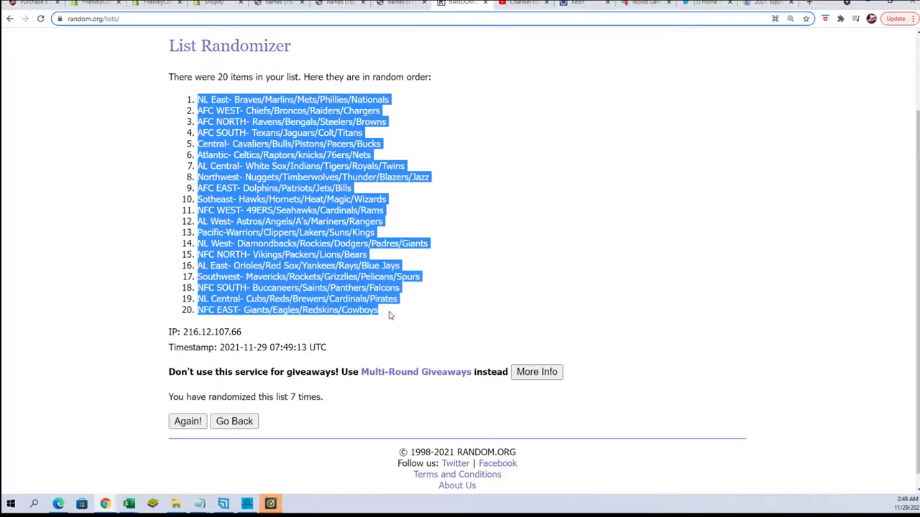
right_click(323, 280)
click(342, 291)
Step: Paste the shuffled divisions and teams as plain Text starting at B2, filling columns B and C
key(alt+Tab)
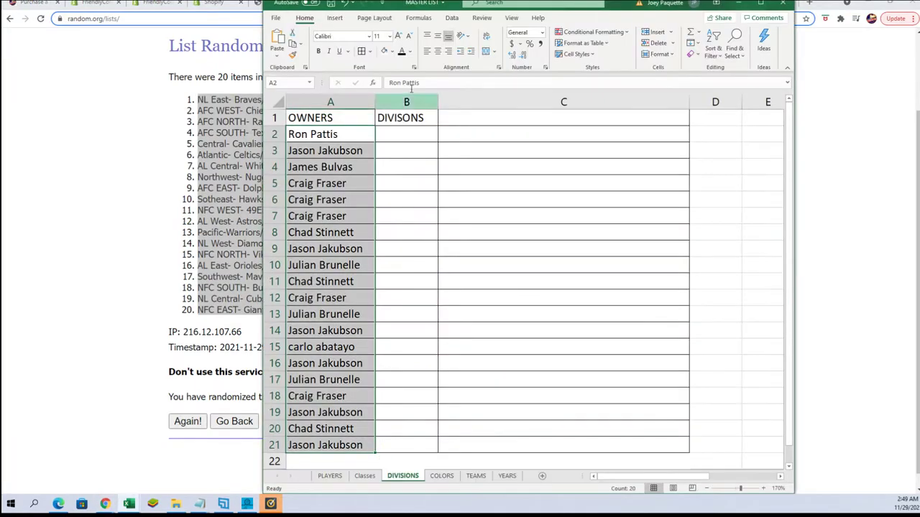
click(394, 135)
right_click(394, 134)
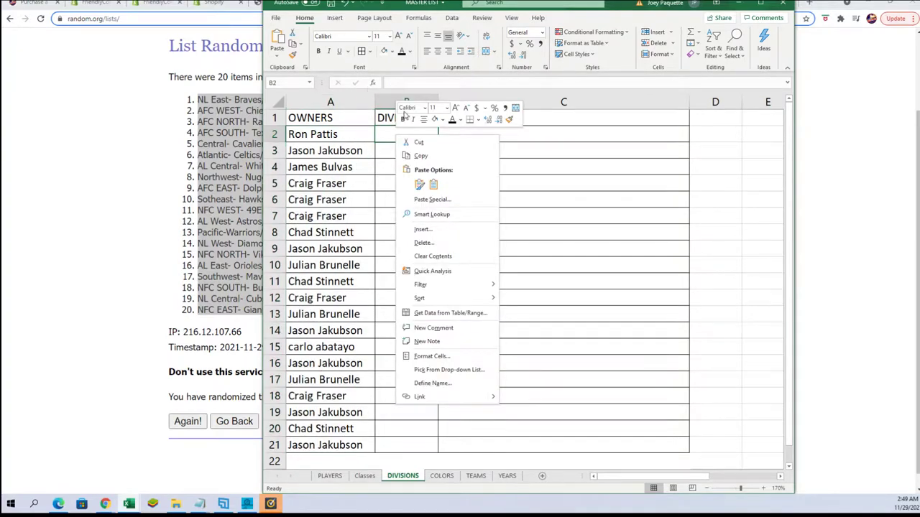
click(405, 205)
click(339, 149)
click(474, 287)
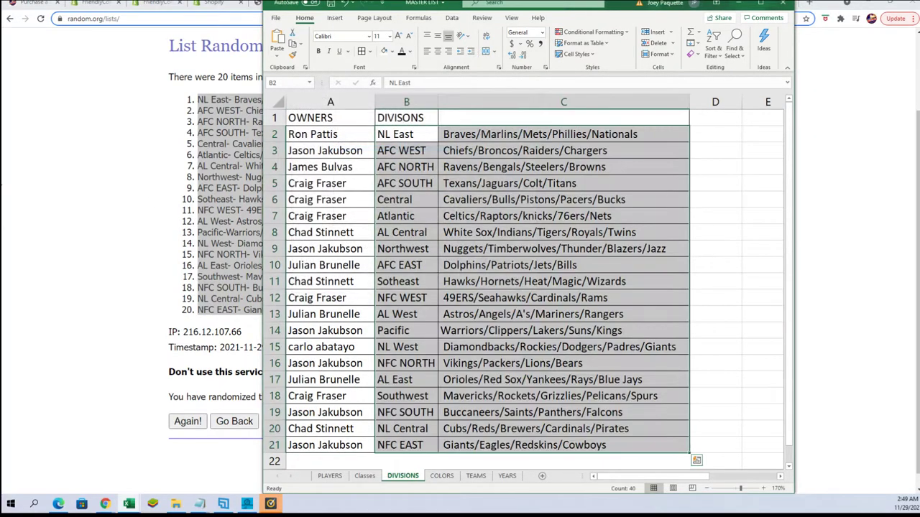